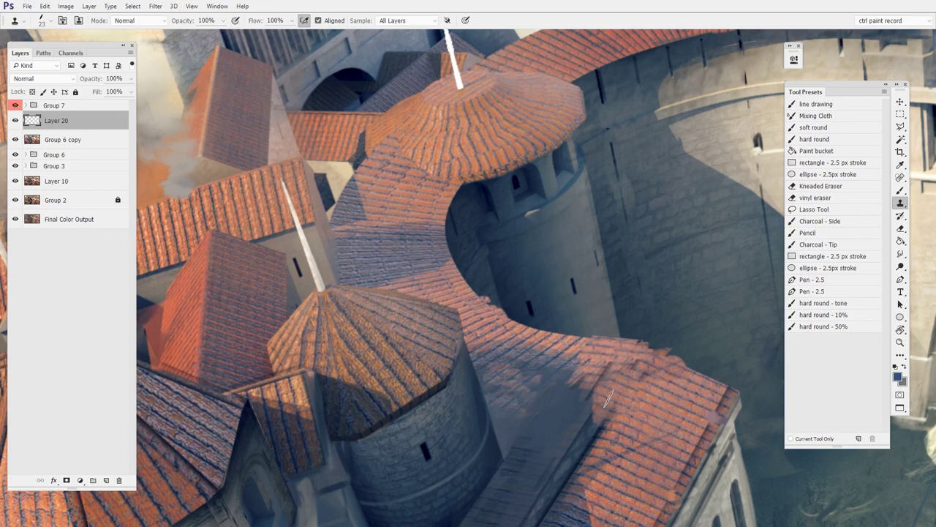
Add a new empty layer above Layer 20 and switch to the Clone Stamp tool.
drag(657, 344, 471, 325)
key(z)
drag(584, 371, 512, 371)
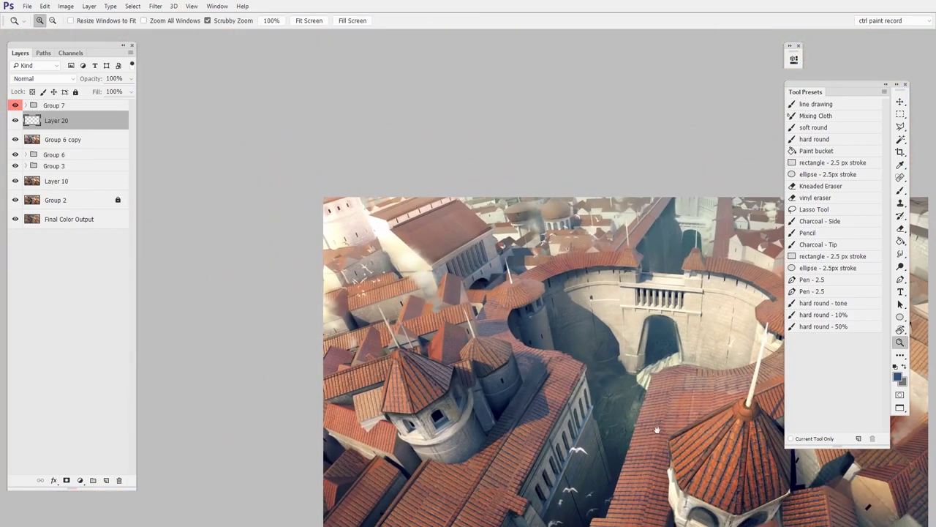
mouse_move(656, 429)
mouse_down()
mouse_move(488, 360)
mouse_move(528, 359)
mouse_move(557, 386)
mouse_up()
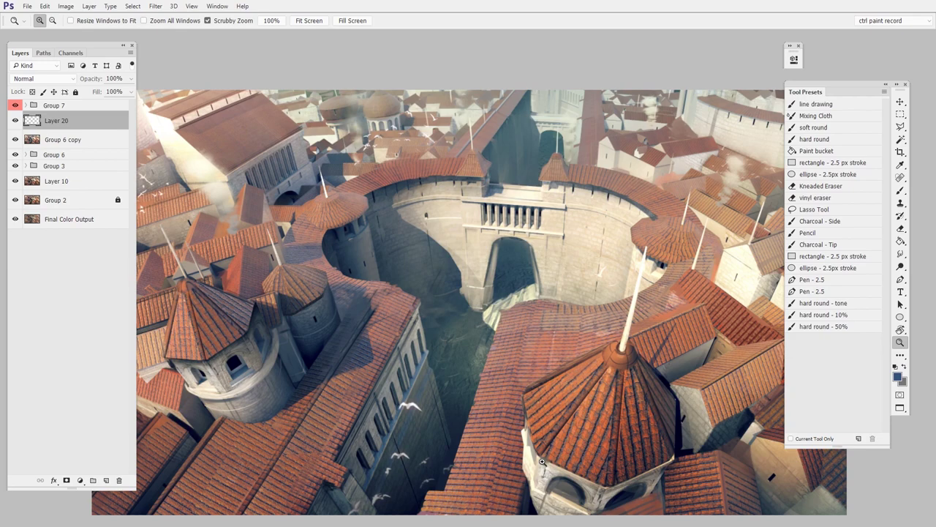
drag(421, 267, 539, 267)
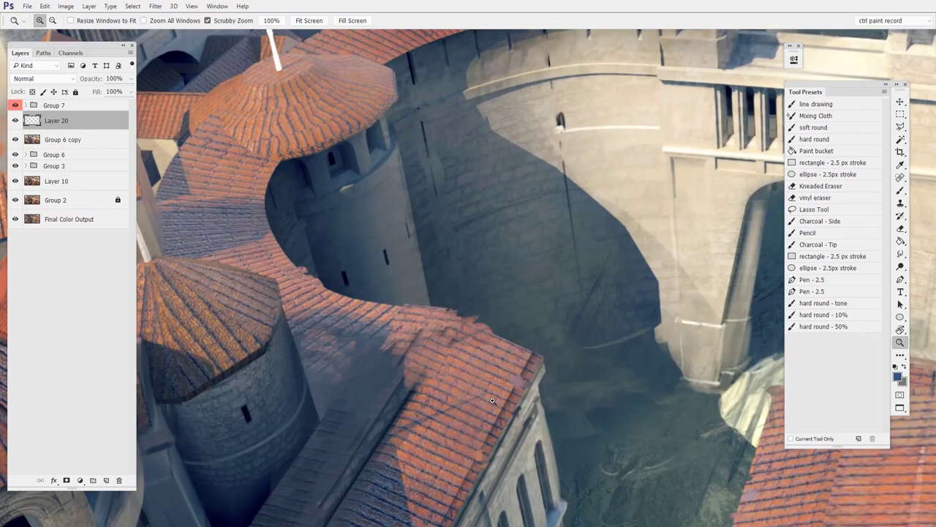
key(ctrl+shift+alt+n)
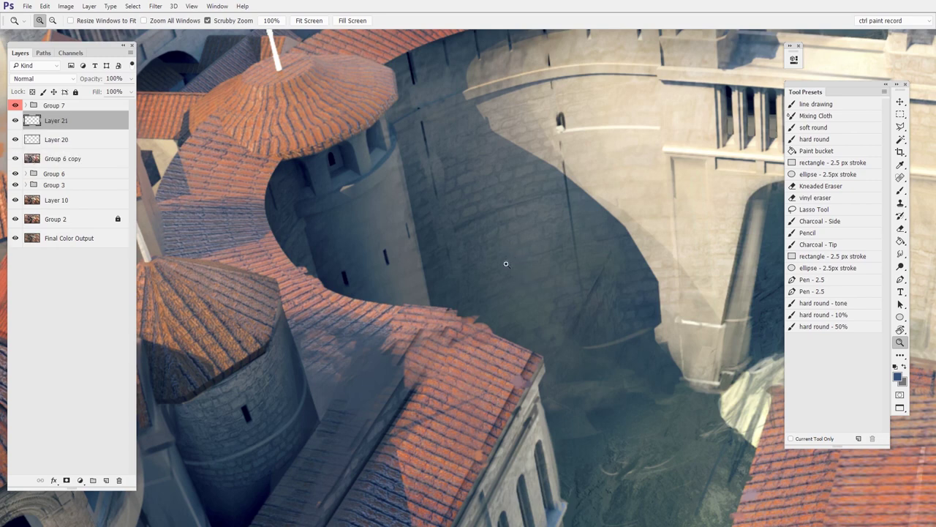
click(901, 204)
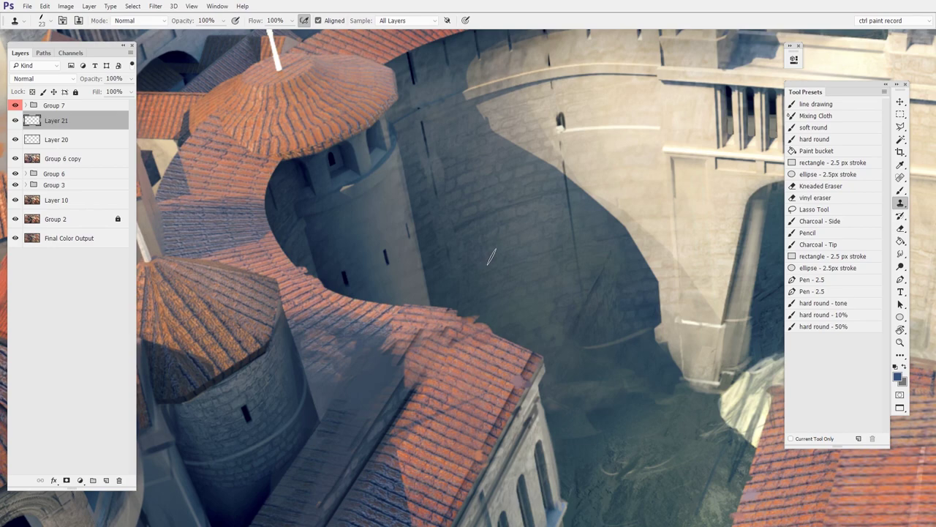
Clone shaded wall stonework over the curved roof's inner edge beside the round tower, using a 15 px brush.
drag(362, 215, 504, 221)
drag(409, 260, 431, 242)
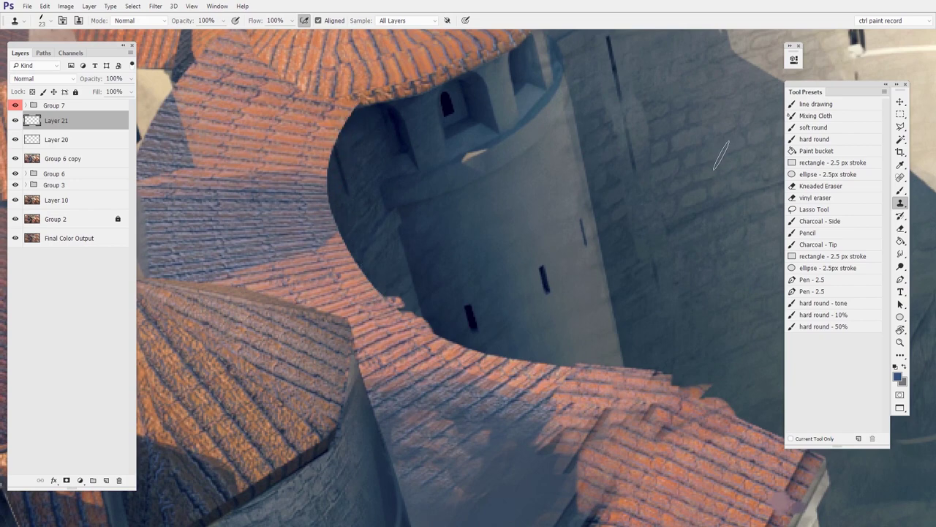
alt+click(704, 157)
key([)
key([)
mouse_move(366, 276)
mouse_down()
mouse_move(349, 250)
mouse_move(378, 291)
mouse_move(347, 243)
mouse_move(360, 265)
mouse_move(345, 267)
mouse_move(372, 284)
mouse_move(328, 227)
mouse_move(337, 229)
mouse_move(324, 215)
mouse_move(337, 224)
mouse_move(327, 169)
mouse_up()
alt+click(425, 231)
mouse_move(329, 152)
mouse_down()
mouse_move(336, 173)
mouse_move(338, 124)
mouse_move(364, 158)
mouse_up()
alt+click(640, 198)
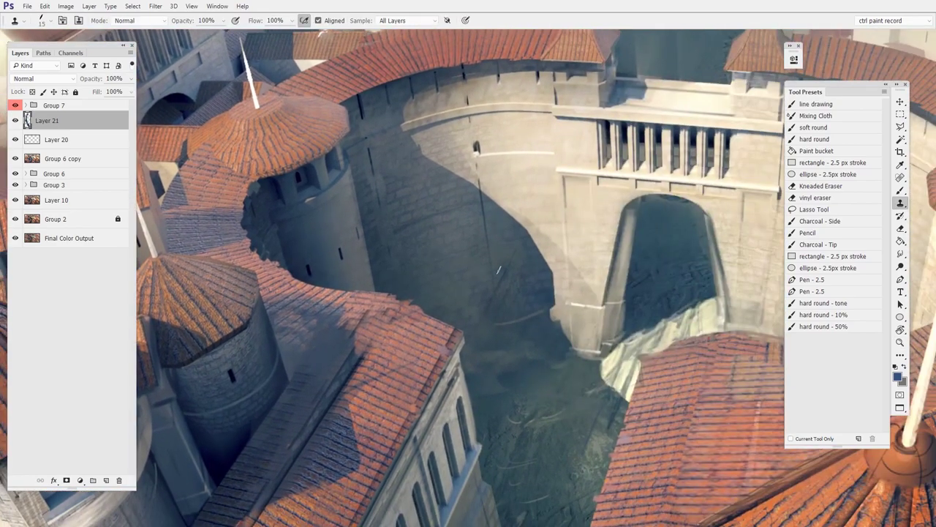
alt+click(502, 270)
drag(502, 271, 473, 281)
Try cloning a dark window opening from the gate's balustrade onto the curved wall with a horizontal flat brush, and remove the copy.
drag(614, 316, 491, 351)
scroll(594, 240, up, 3)
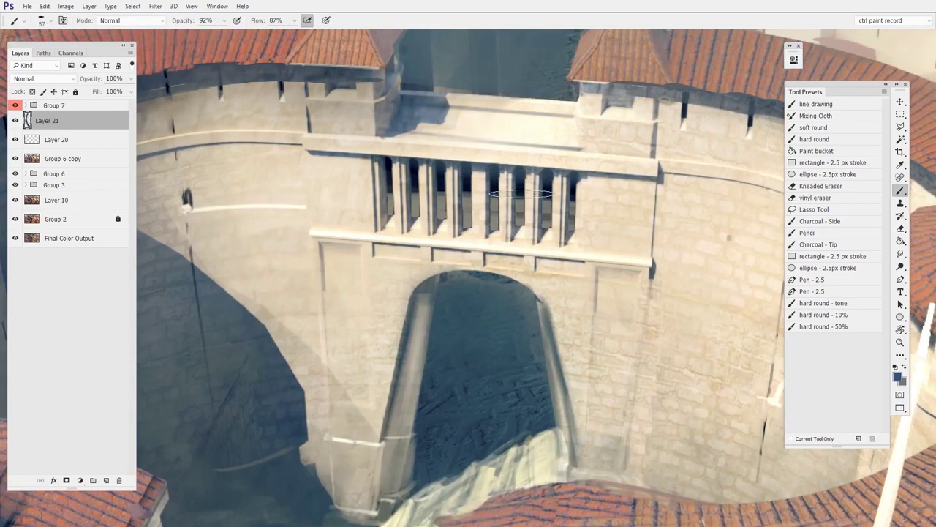
alt+right_click(546, 267)
click(901, 204)
alt+click(492, 203)
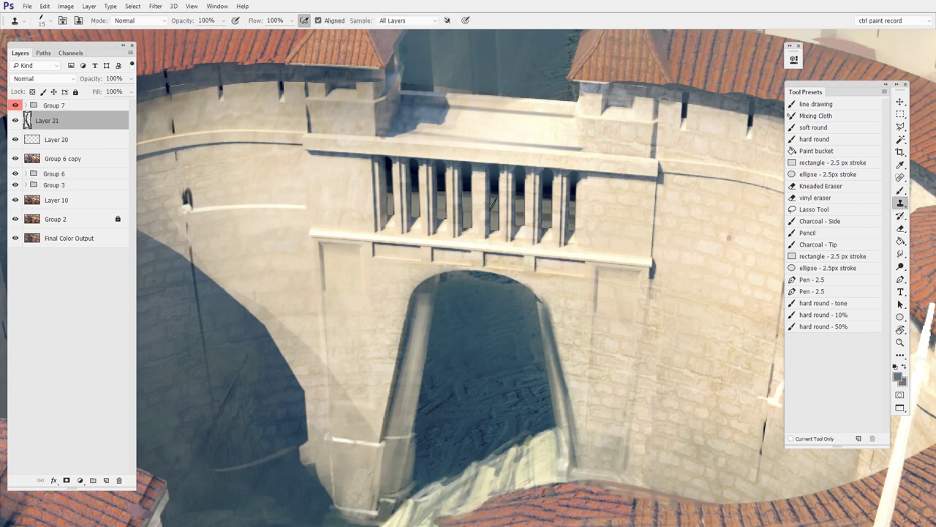
drag(647, 288, 555, 291)
right_click(635, 233)
drag(665, 251, 674, 263)
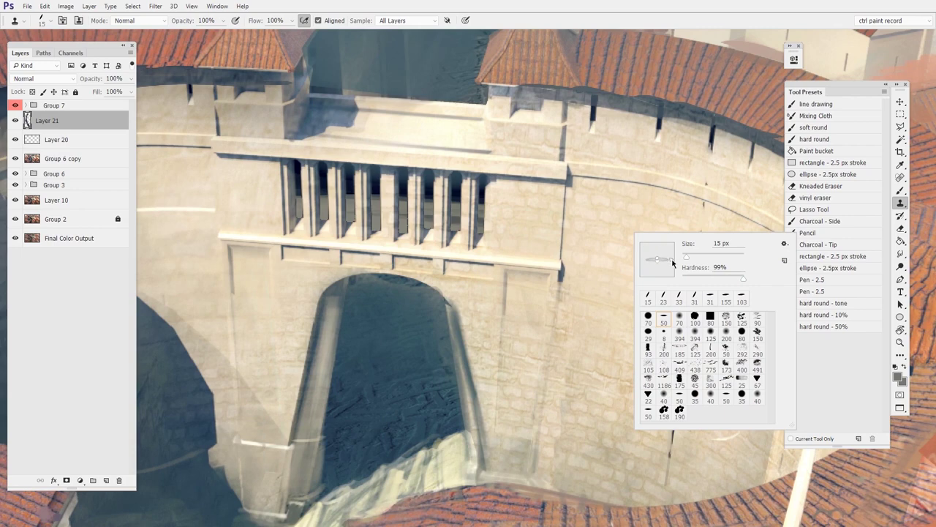
click(590, 323)
mouse_move(634, 205)
mouse_down()
mouse_move(639, 248)
mouse_move(639, 155)
mouse_up()
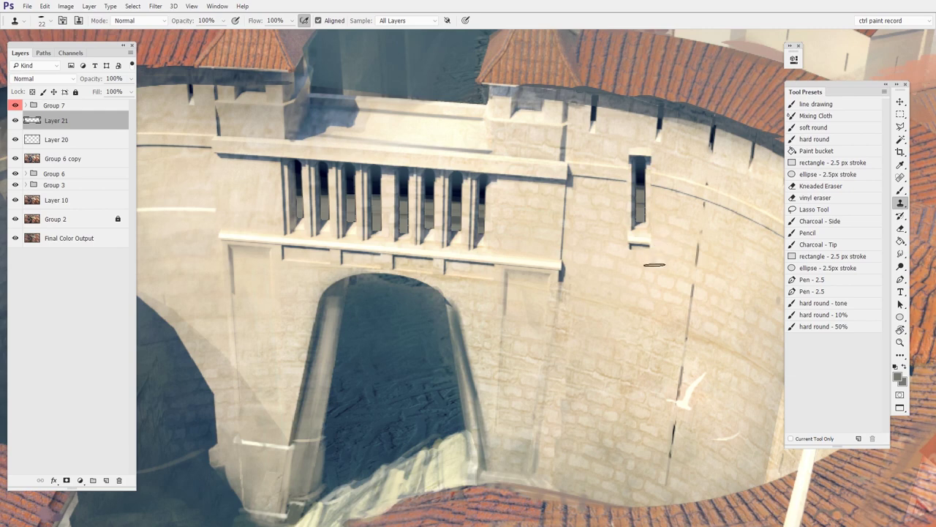
key(e)
mouse_move(644, 251)
mouse_down()
mouse_move(670, 182)
mouse_move(677, 231)
mouse_move(664, 226)
mouse_move(639, 278)
mouse_up()
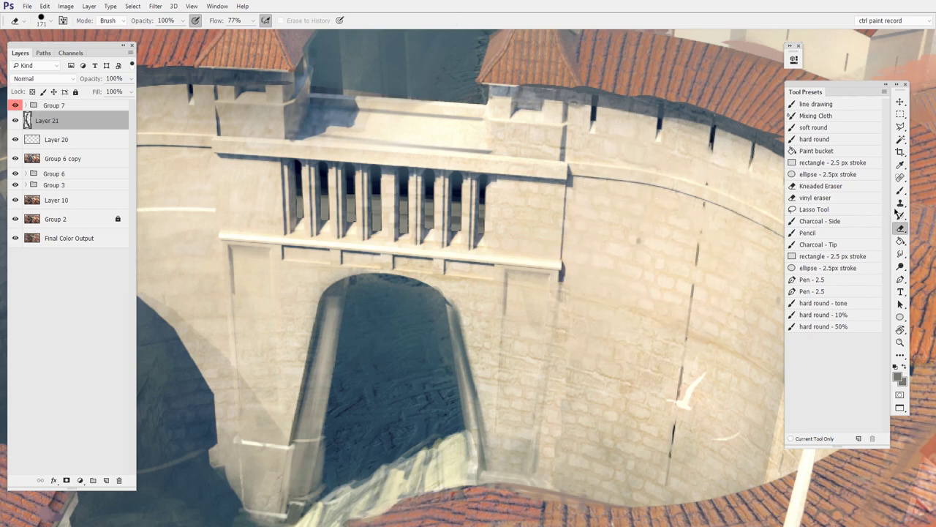
Sample the balustrade as the clone source and choose the textured 125 px brush tip for the Clone Stamp.
key(s)
alt+click(453, 212)
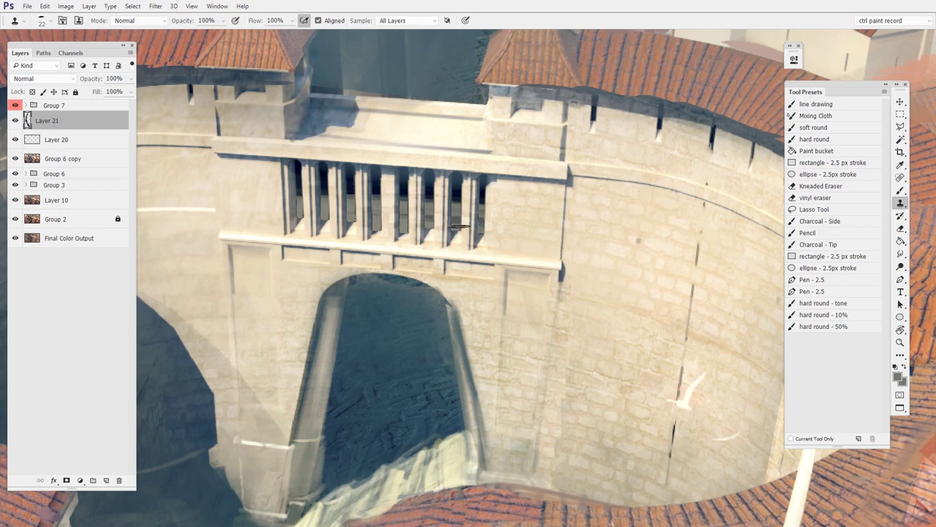
right_click(612, 242)
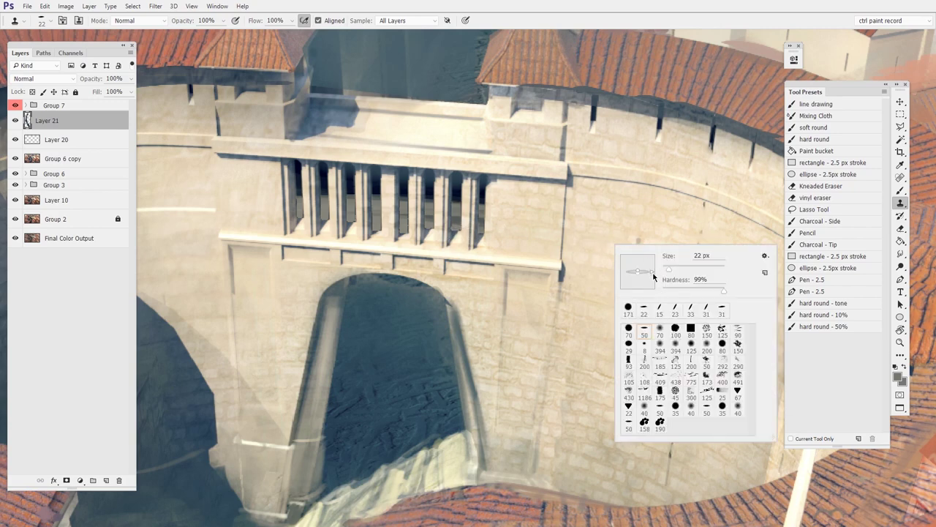
click(722, 331)
click(532, 322)
mouse_move(594, 274)
mouse_down()
mouse_move(605, 339)
mouse_move(612, 313)
mouse_up()
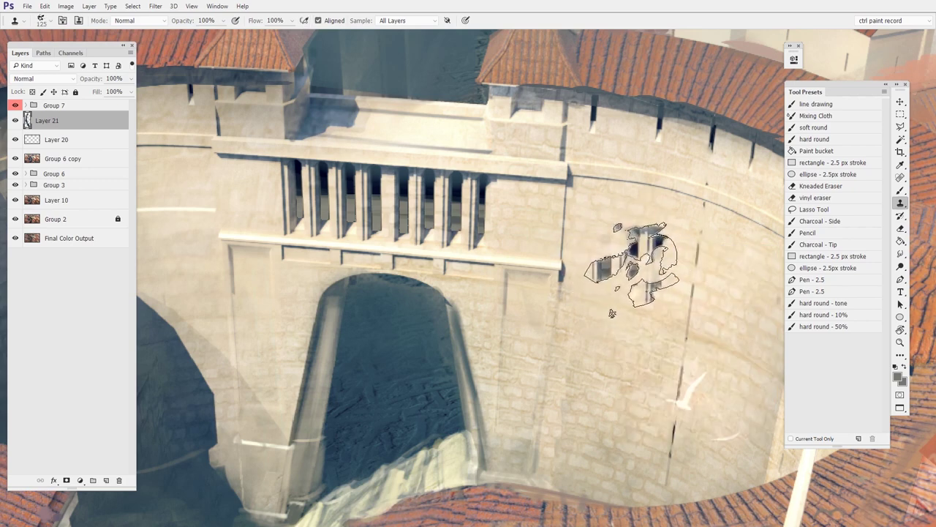
Paint grey test strokes with the textured brush over the curved wall on a new layer, and delete that layer.
key(ctrl+shift+alt+n)
key(b)
right_click(619, 244)
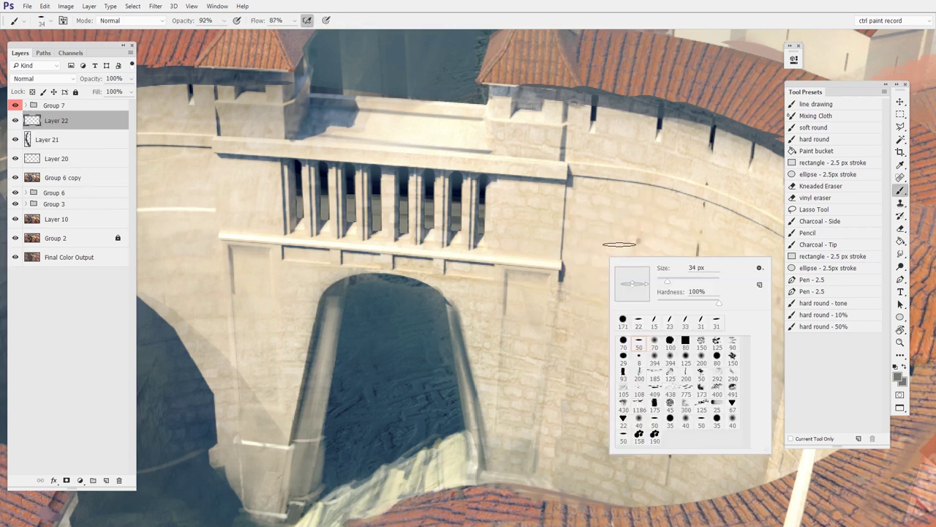
click(624, 341)
double_click(717, 341)
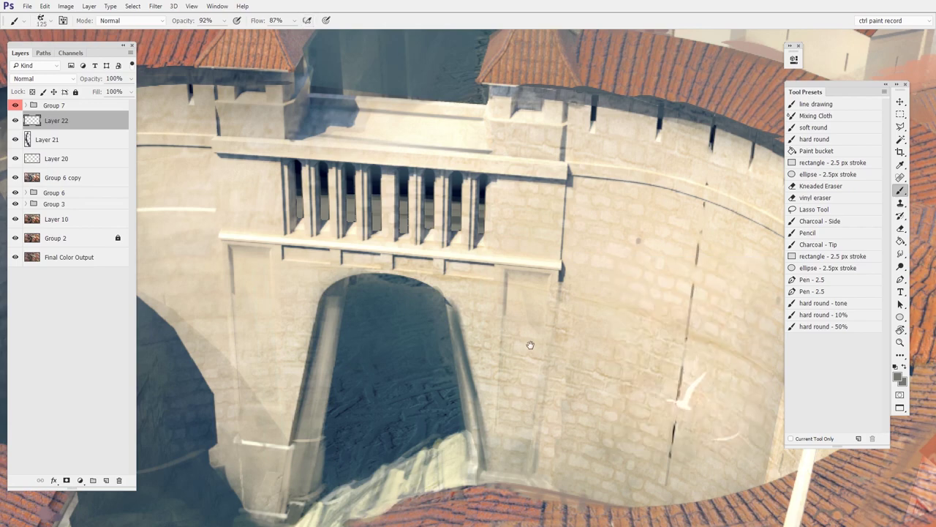
mouse_move(625, 265)
mouse_down()
mouse_move(583, 301)
mouse_move(653, 290)
mouse_move(545, 366)
mouse_move(563, 439)
mouse_move(702, 336)
mouse_move(530, 156)
mouse_move(543, 251)
mouse_up()
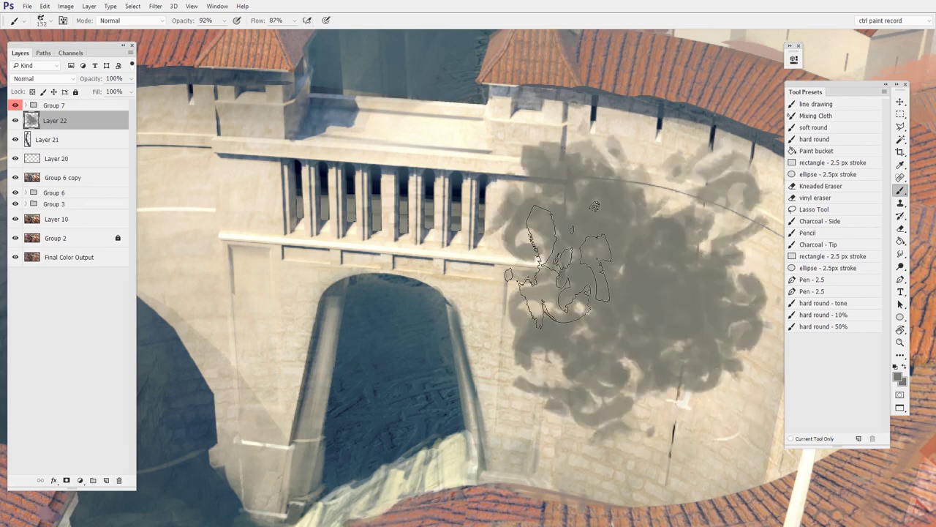
click(120, 480)
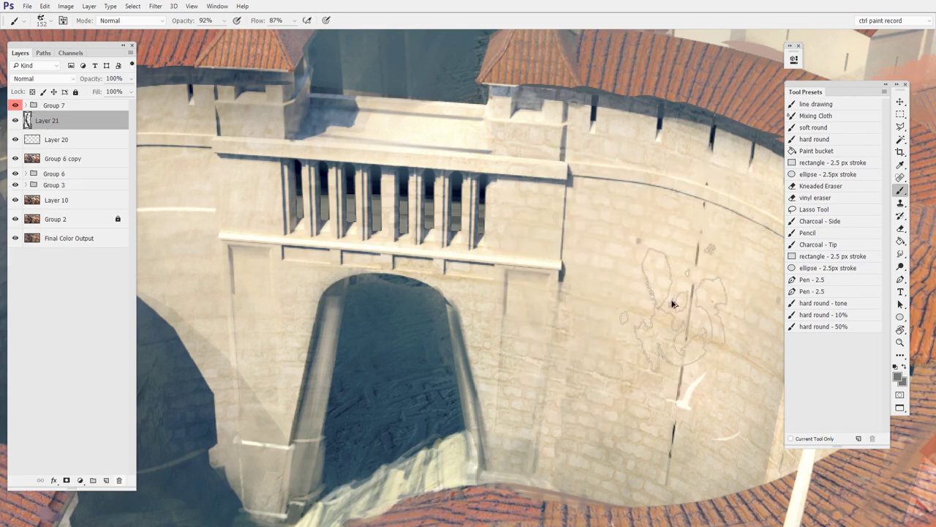
Clone the gate's balustrade and dark arch onto the curved wall on a new layer with the textured 125 px brush.
key(ctrl+shift+alt+n)
click(901, 202)
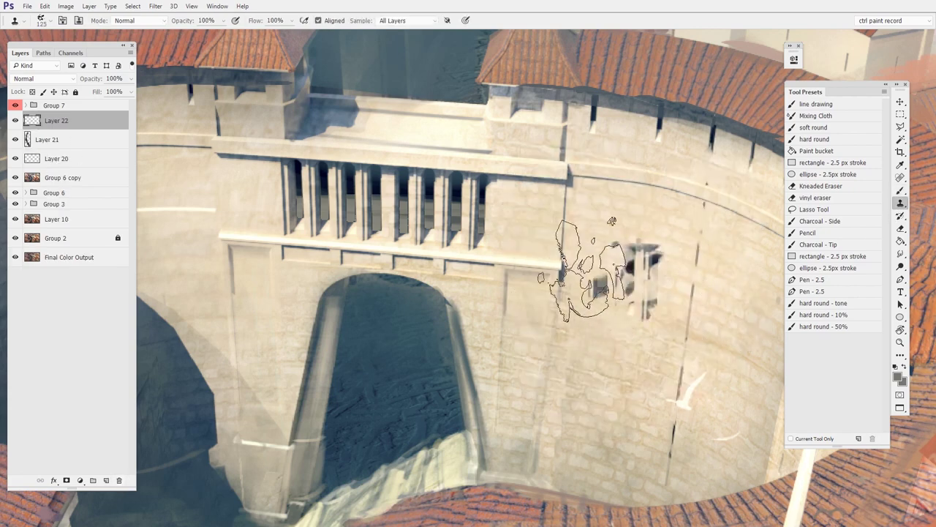
mouse_move(594, 259)
mouse_down()
mouse_move(616, 260)
mouse_move(618, 216)
mouse_move(637, 245)
mouse_move(633, 316)
mouse_move(662, 349)
mouse_up()
drag(598, 368, 587, 379)
mouse_move(681, 264)
mouse_down()
mouse_move(648, 293)
mouse_move(661, 311)
mouse_move(642, 411)
mouse_up()
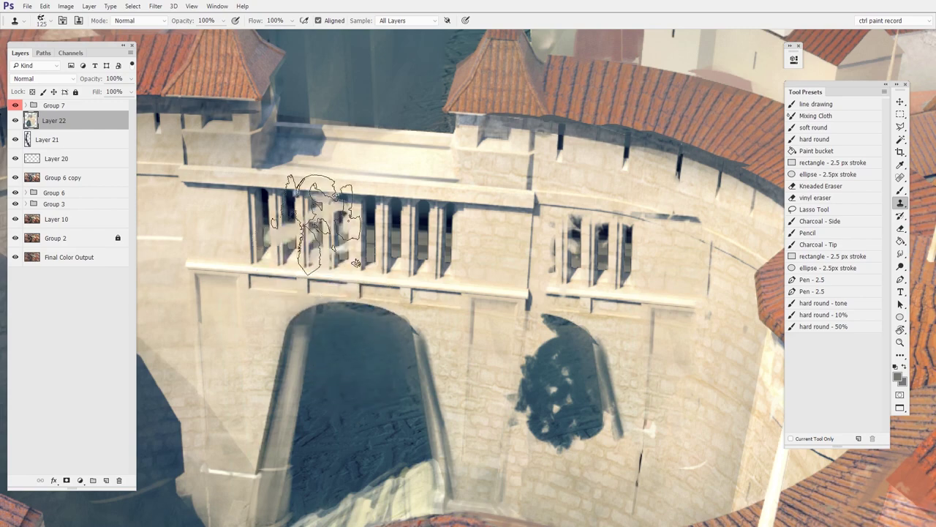
Extend the cloned dark arch downward and clone more window pieces near the red-roofed turret with the brush at 88 px.
alt+click(569, 361)
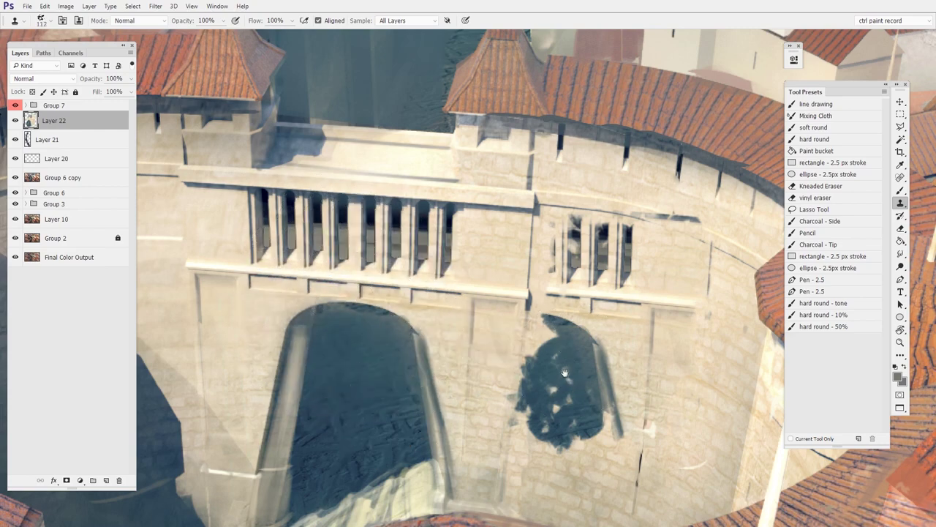
drag(570, 373, 562, 300)
alt+right_click(559, 341)
drag(564, 359, 586, 384)
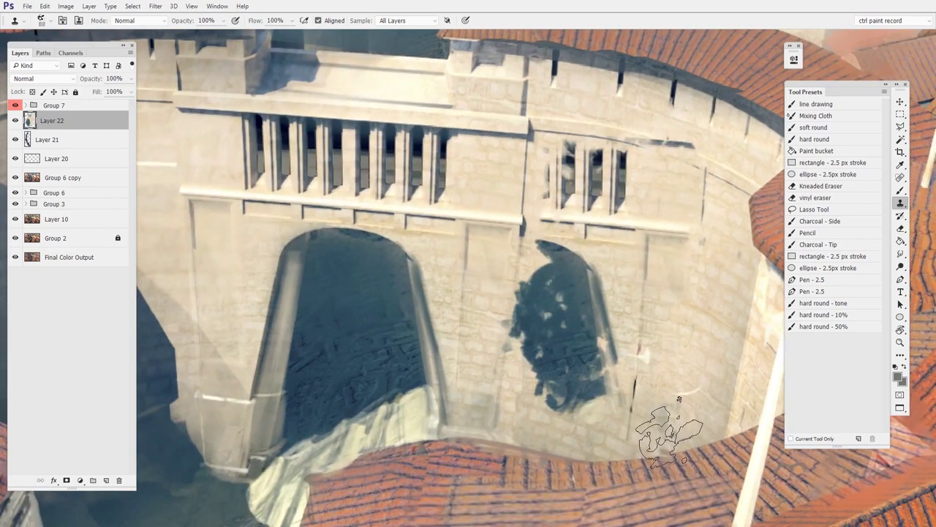
drag(720, 183, 649, 322)
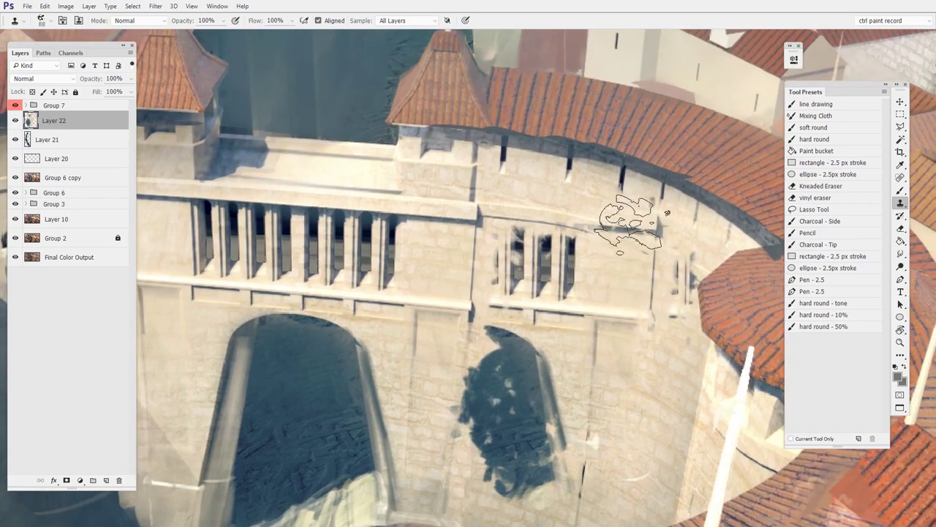
drag(631, 228, 648, 191)
click(659, 179)
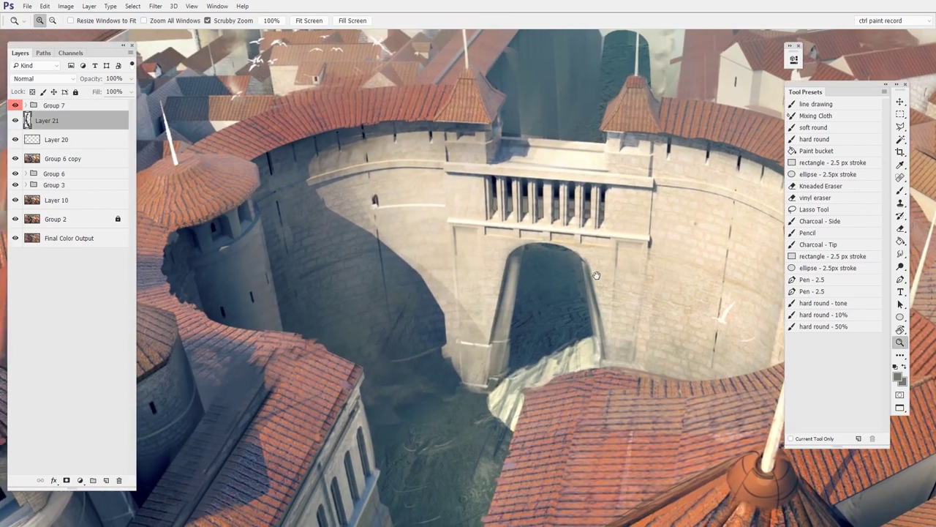
Set the Clone Stamp to sample All Layers and add a new empty layer above Layer 21.
drag(597, 275, 619, 270)
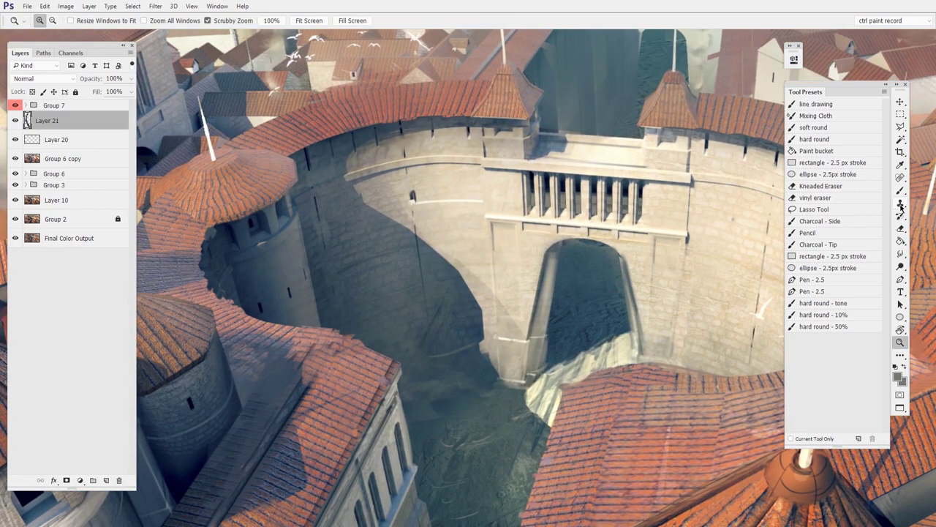
click(902, 206)
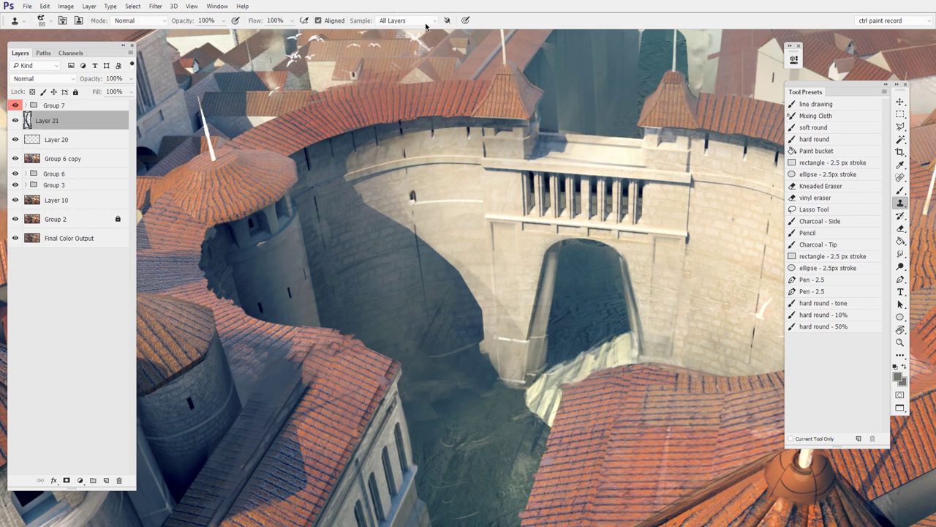
click(426, 21)
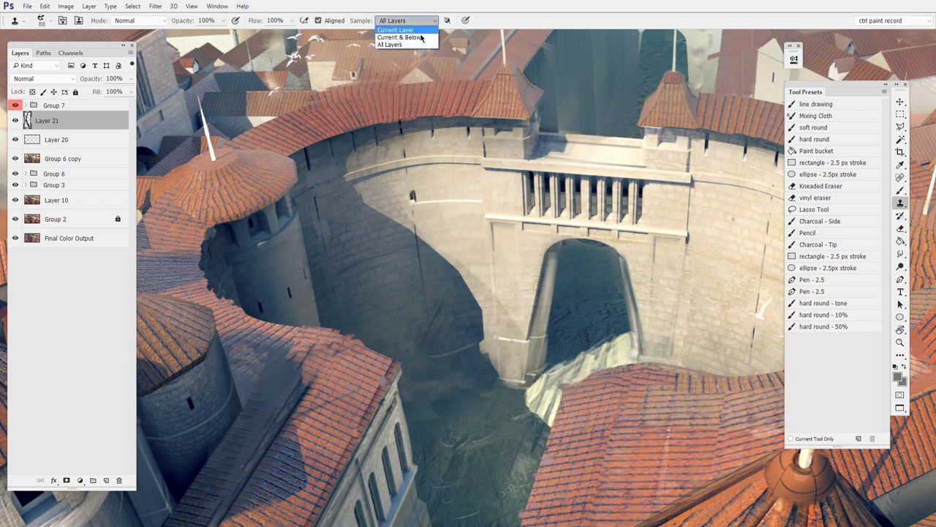
click(420, 45)
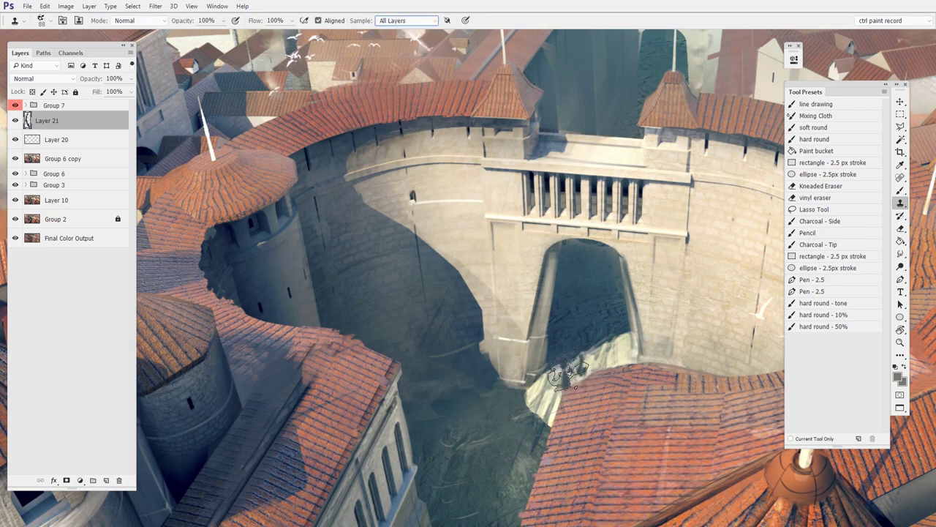
key(ctrl+shift+alt+n)
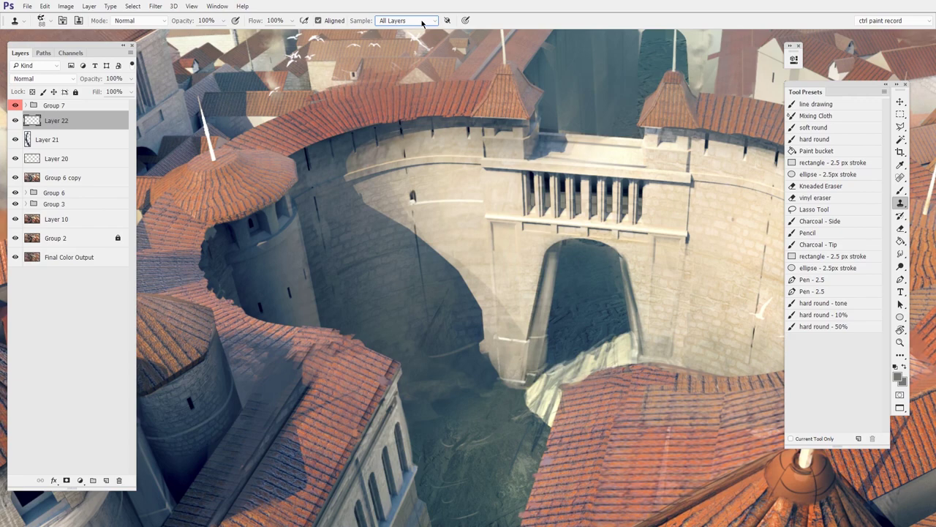
Add another empty layer above Layer 22 and give the Clone Stamp the flat elliptical 50 px brush tip.
drag(564, 319, 526, 316)
key(ctrl+space)
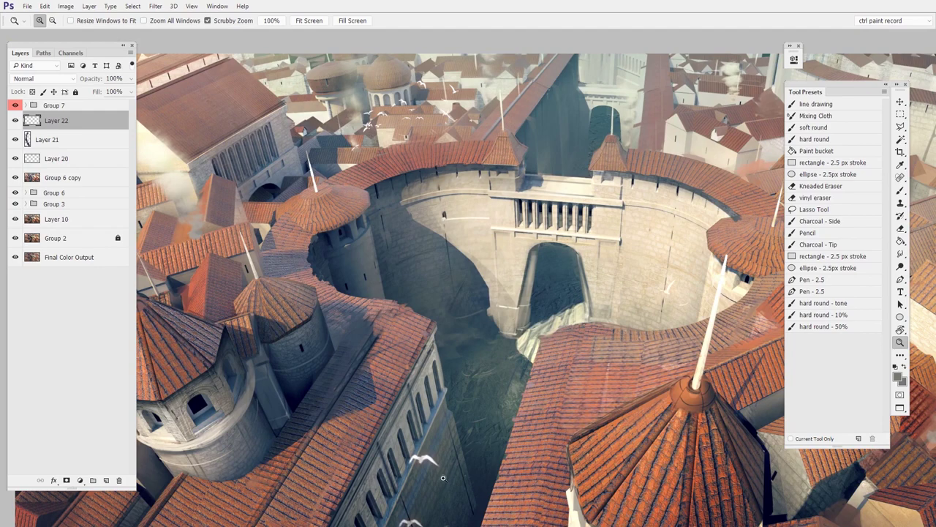
drag(614, 301, 587, 333)
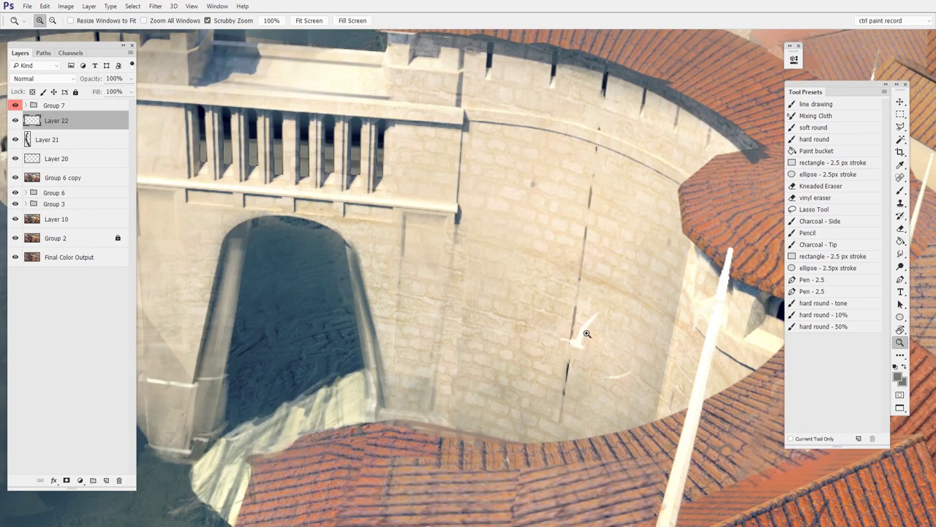
key(ctrl+shift+alt+n)
key(b)
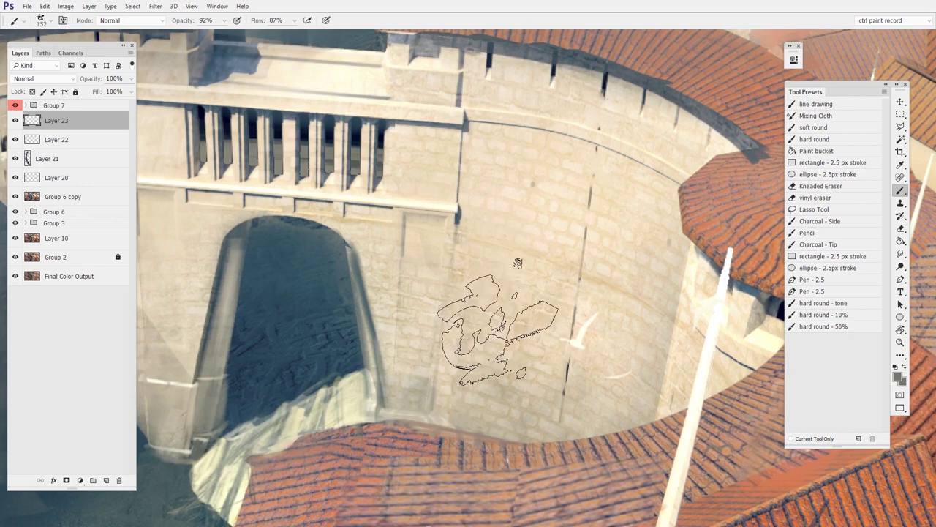
click(901, 203)
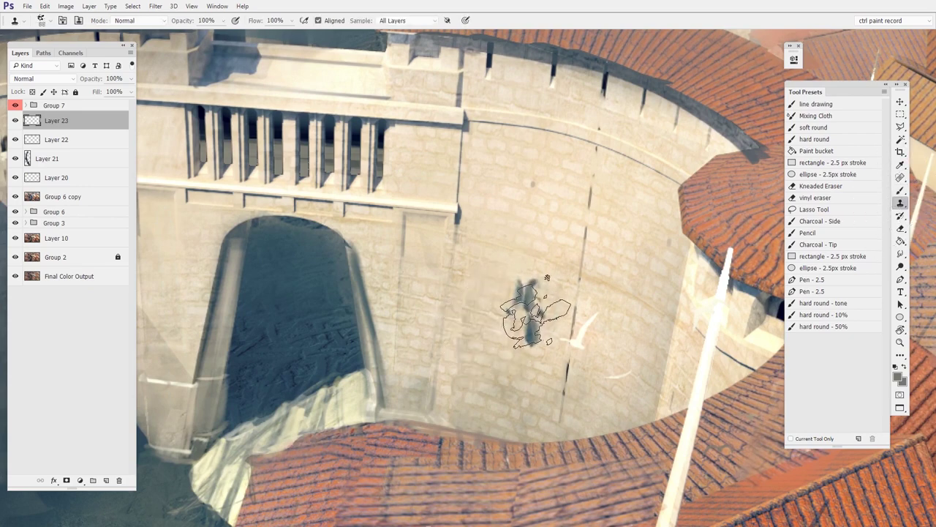
right_click(543, 311)
click(577, 398)
click(503, 396)
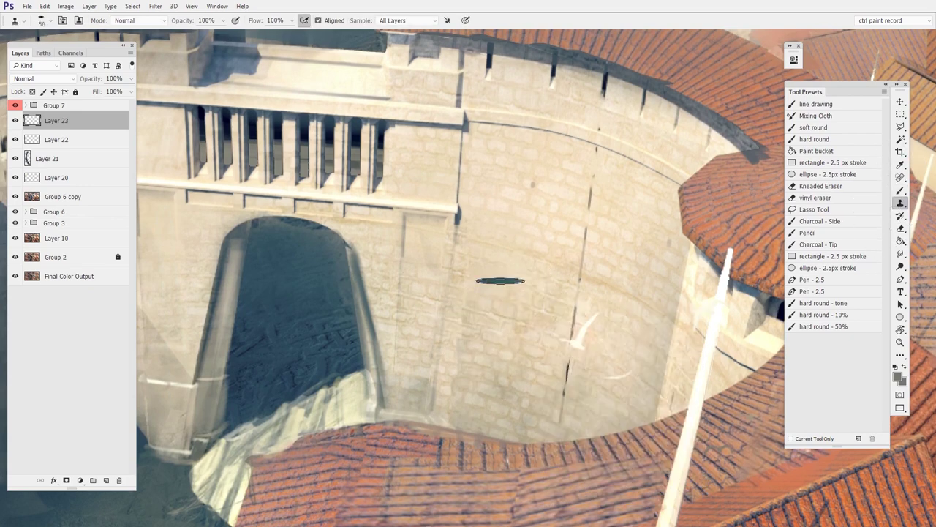
Sample the dark shadow under the balcony ledge's corner and clone a small window mark onto the middle of the curved wall.
key(z)
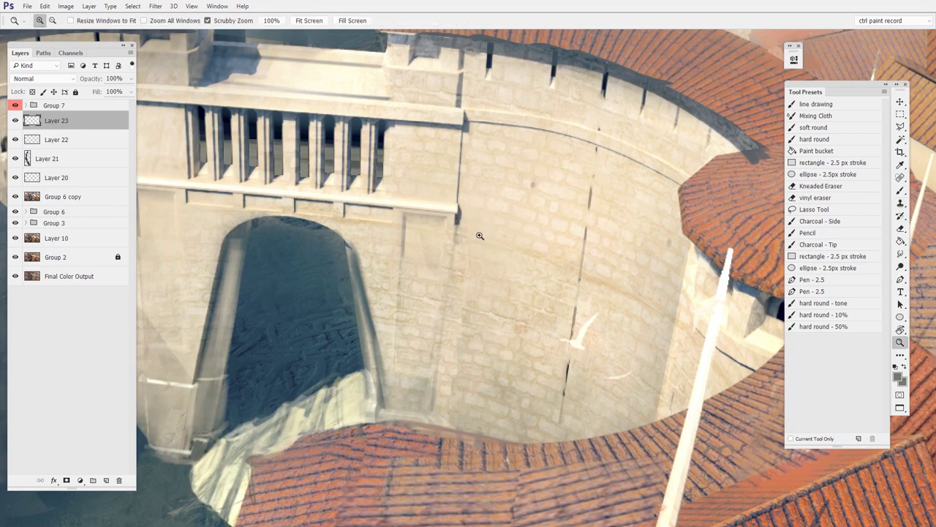
click(479, 236)
key(s)
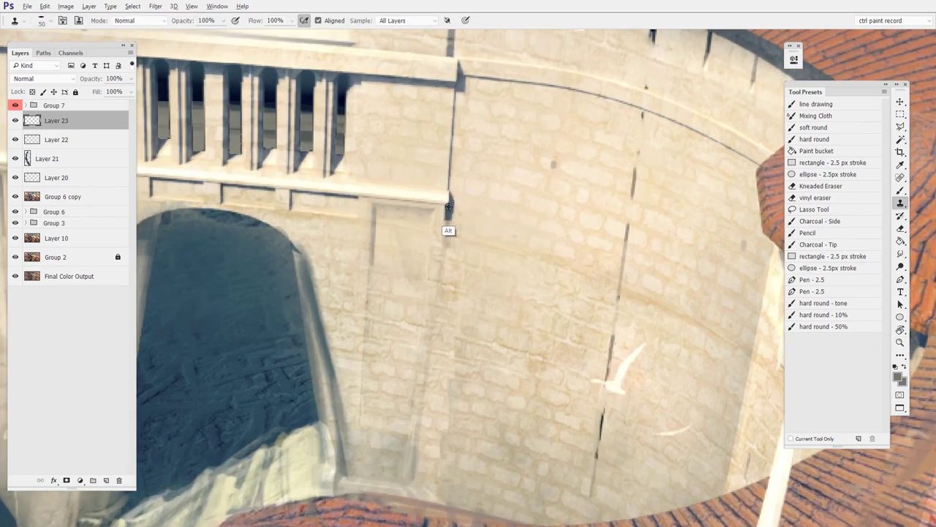
alt+click(449, 207)
key(b)
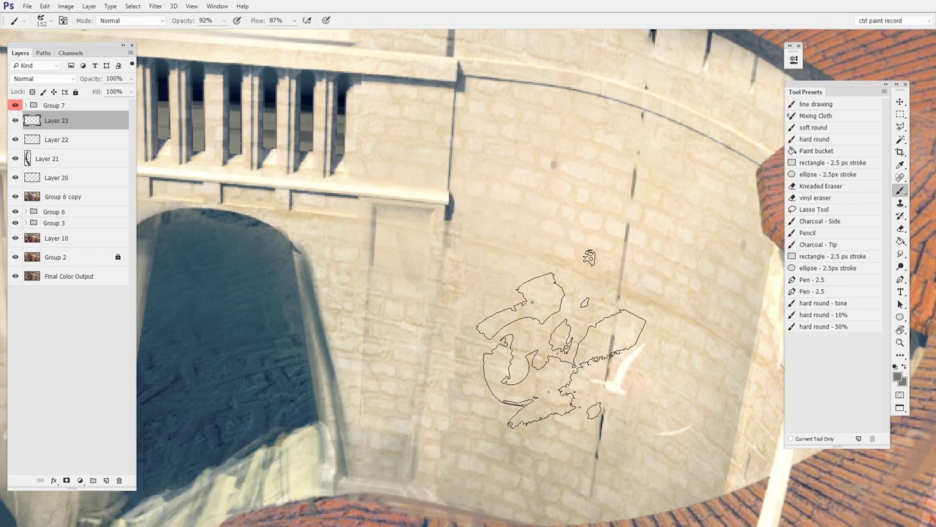
key(s)
alt+right_click(540, 341)
drag(567, 348, 568, 376)
alt+right_click(680, 338)
drag(714, 215, 711, 226)
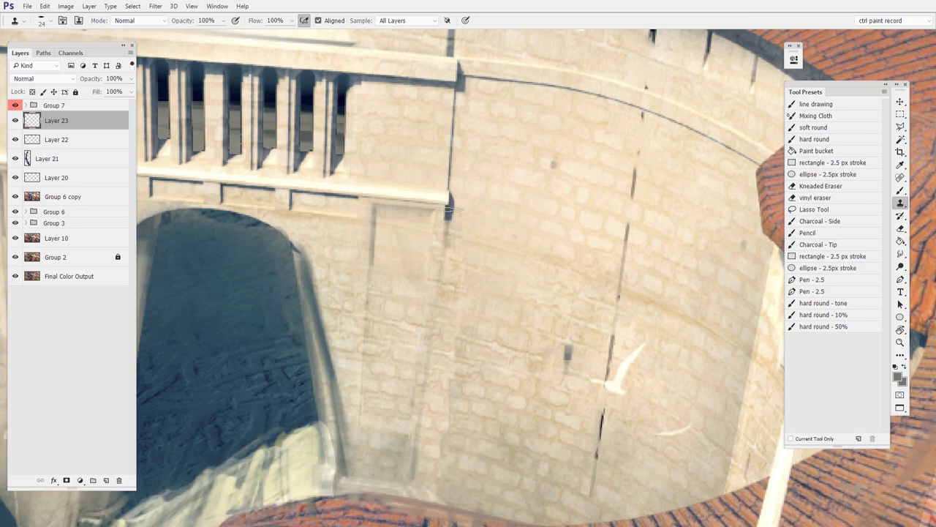
Resample the ledge-corner shadow and clone a second small dark window near the red-roofed turret with the 24 px brush.
alt+click(449, 209)
drag(700, 192, 697, 202)
mouse_move(601, 398)
mouse_down()
mouse_move(614, 393)
mouse_move(654, 316)
mouse_up()
Clone the ledge's end and its dark edge onto the curved wall's lower part beside the gate with the brush at 39 px.
key(bracketright)
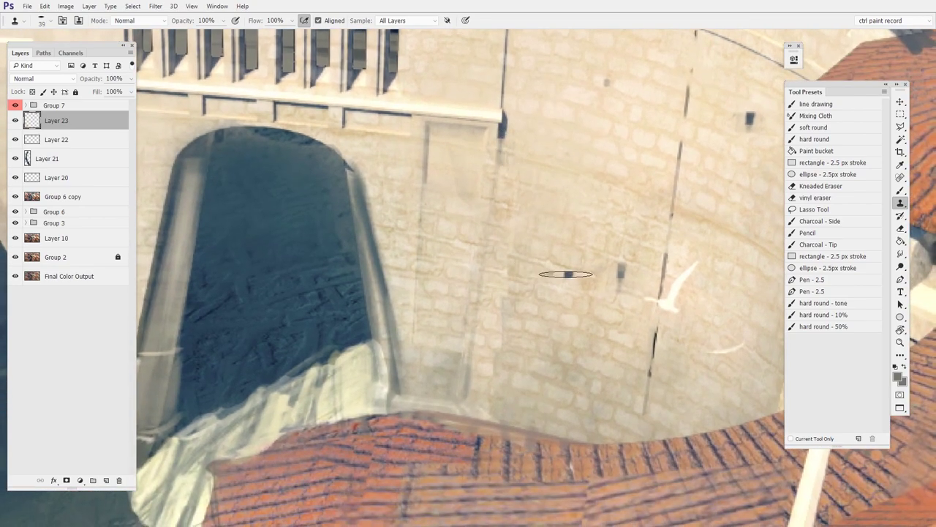
right_click(568, 275)
drag(513, 396, 526, 341)
mouse_move(635, 372)
mouse_down()
mouse_move(603, 357)
mouse_move(600, 371)
mouse_up()
click(503, 327)
drag(650, 256, 642, 345)
Sample the wall's long vertical dark crack and clone short pieces of it beside the original with the brush at 17 px.
alt+right_click(652, 241)
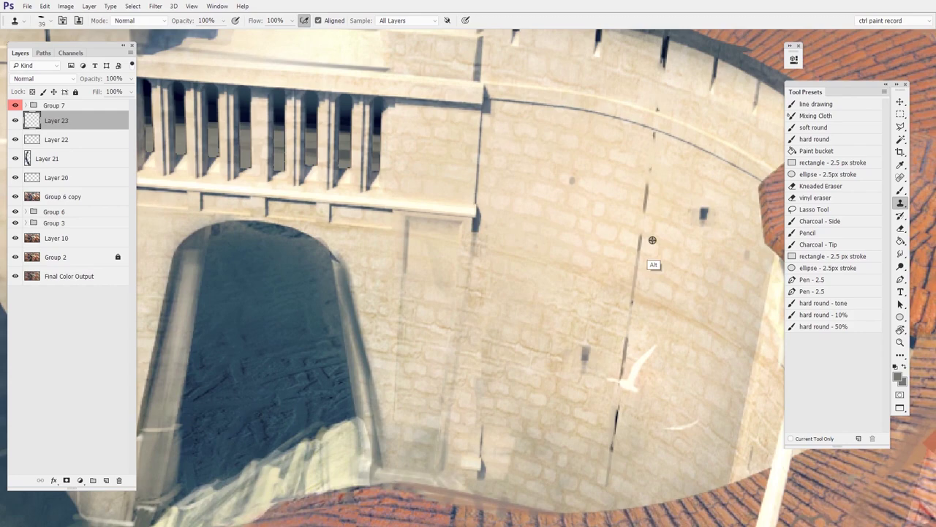
alt+click(645, 203)
drag(541, 289, 542, 310)
drag(601, 360, 571, 299)
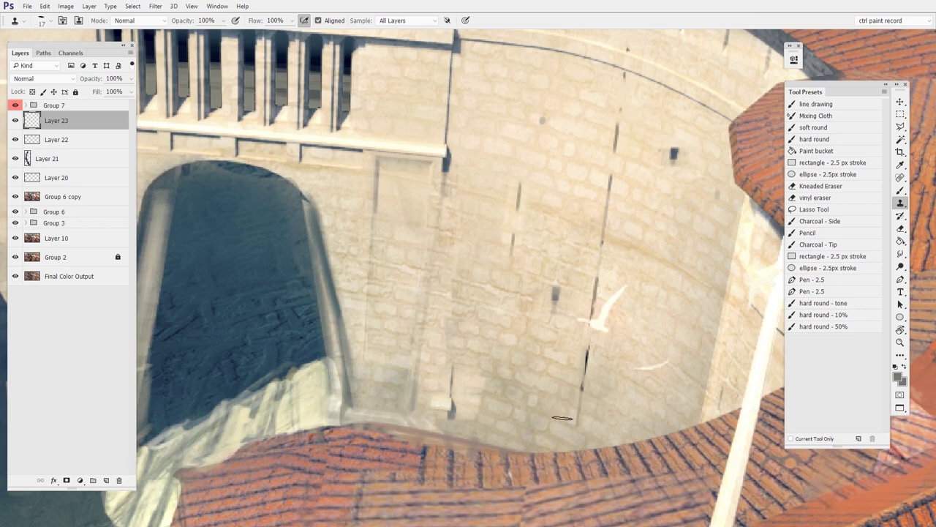
drag(593, 264, 624, 288)
Soften the cloned window mark and crack pieces on Layer 23 with the Eraser at 9 px.
key(e)
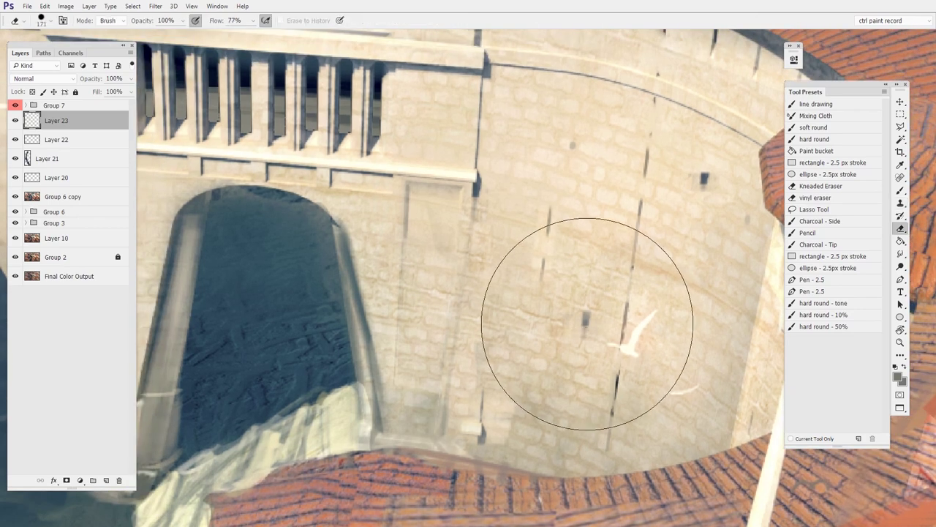
alt+drag(597, 329, 480, 338)
mouse_move(579, 312)
mouse_down()
mouse_move(578, 342)
mouse_move(588, 333)
mouse_up()
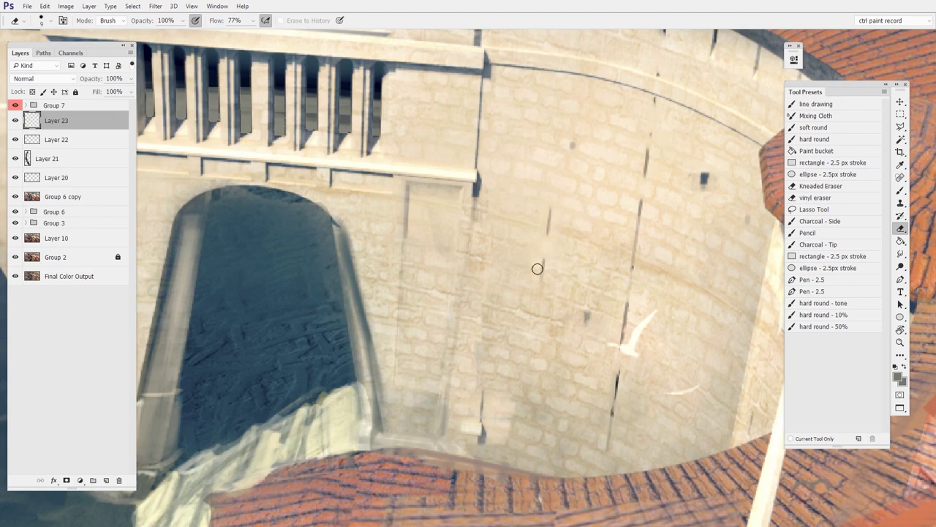
drag(511, 333, 518, 309)
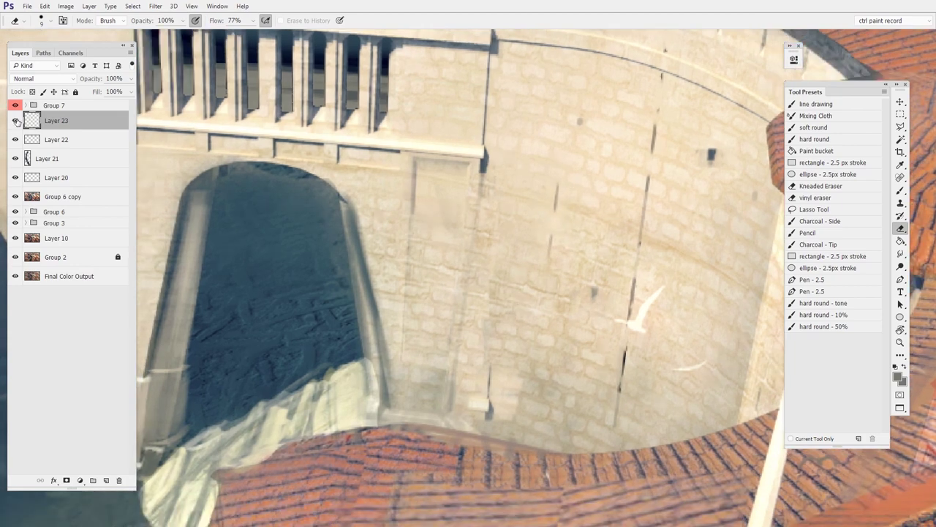
Hide and reshow Layer 23 to compare the curved wall with and without the cloned details.
click(15, 121)
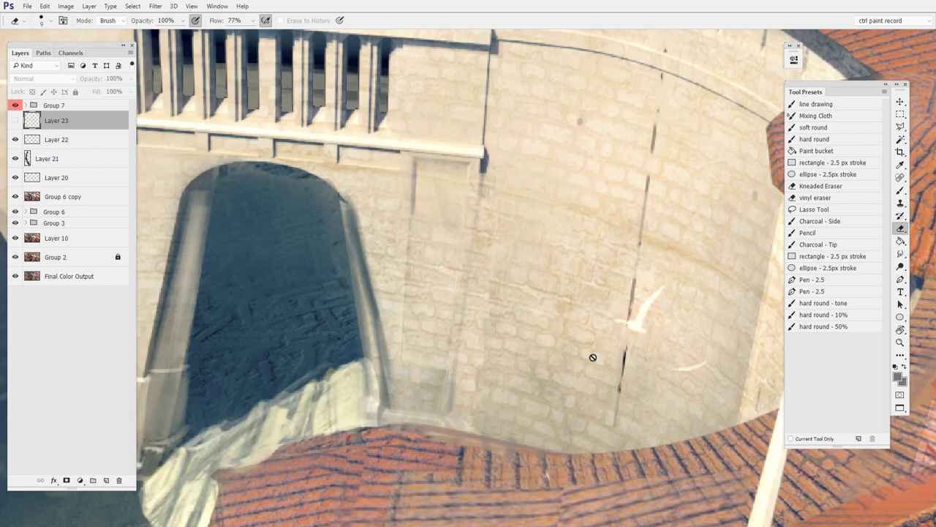
click(15, 121)
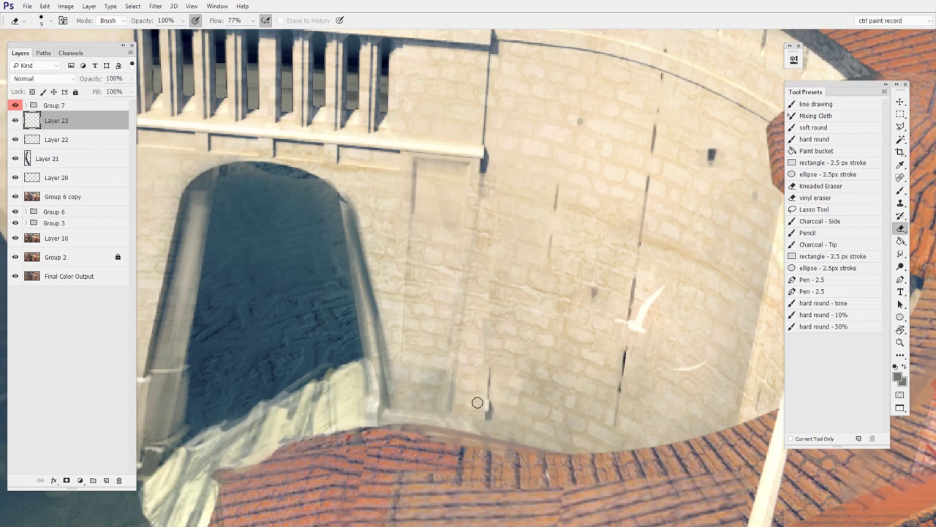
mouse_move(706, 207)
mouse_down()
mouse_move(625, 227)
mouse_move(643, 268)
mouse_up()
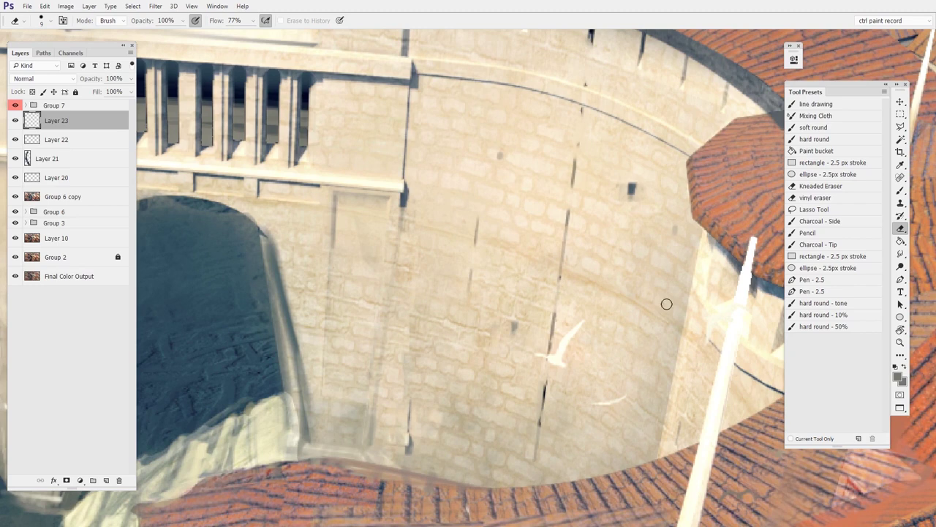
scroll(644, 278, left, 5)
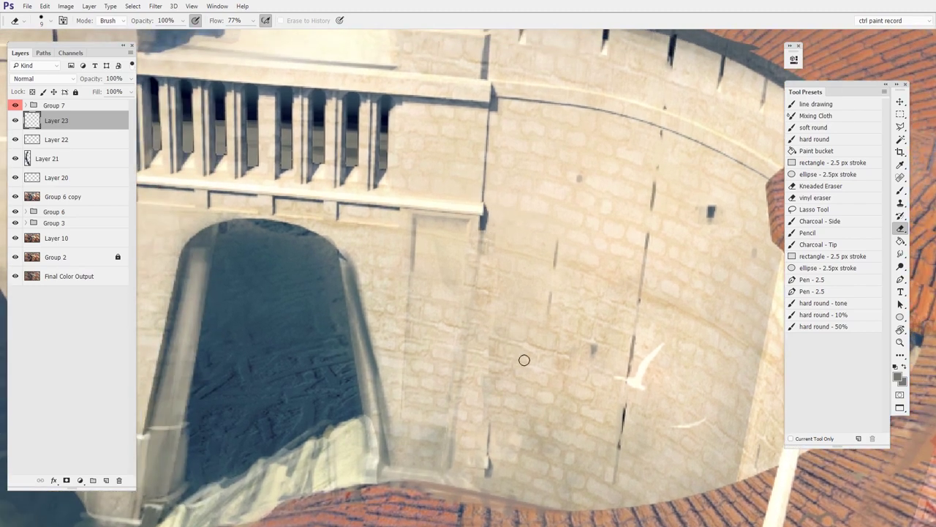
Add an empty layer above Layer 23 and clone clean stonework over the dark shadow under the ledge's corner.
key(ctrl+shift+alt+n)
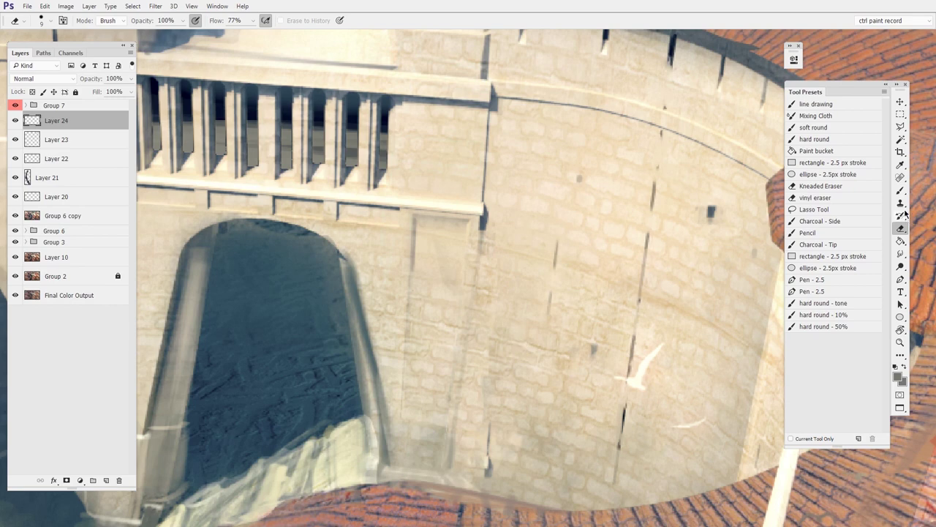
click(901, 206)
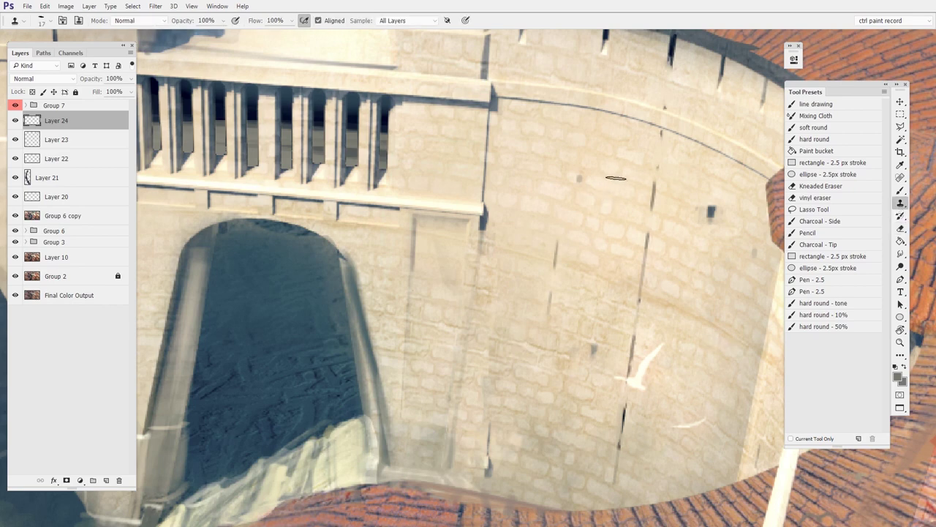
drag(616, 188, 628, 195)
drag(489, 223, 486, 227)
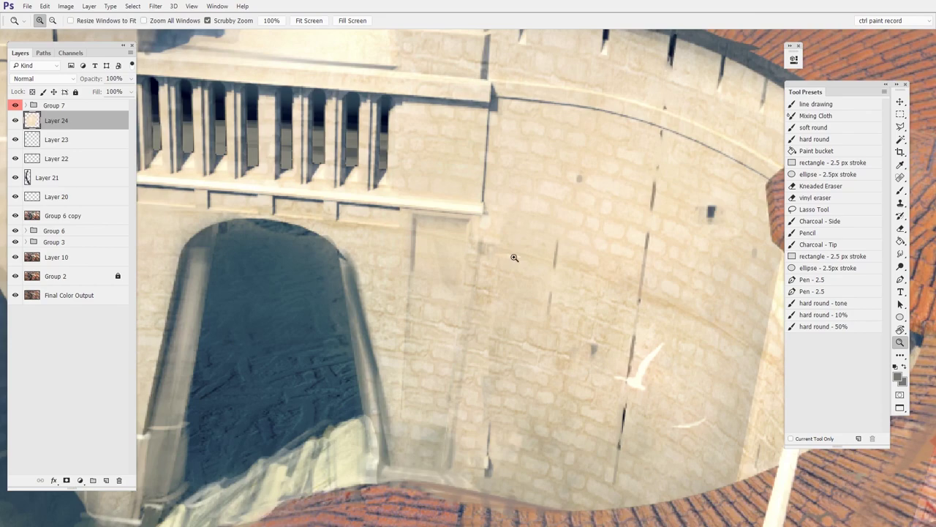
Refine the stonework beneath the ledge's corner by cloning over the leftover dark patches with the brush at 9 px.
ctrl+click(517, 255)
drag(476, 206, 454, 203)
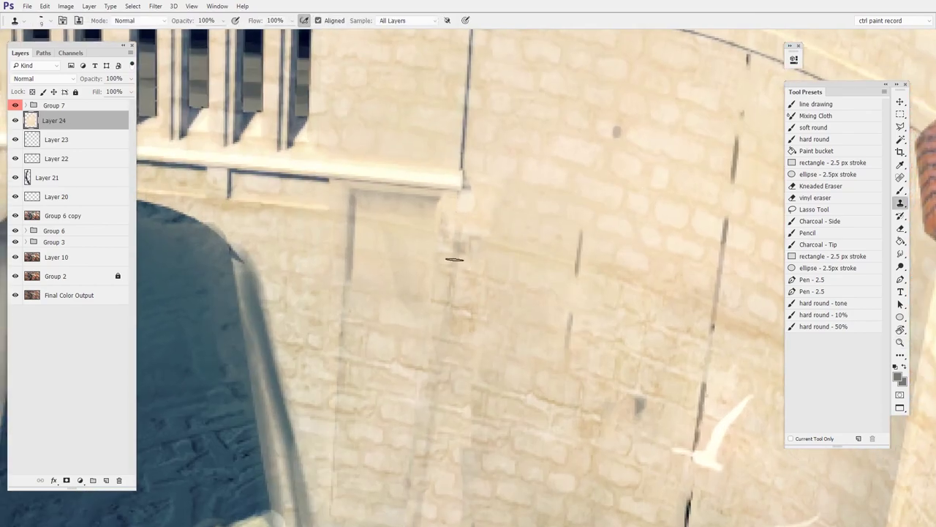
drag(461, 234, 460, 254)
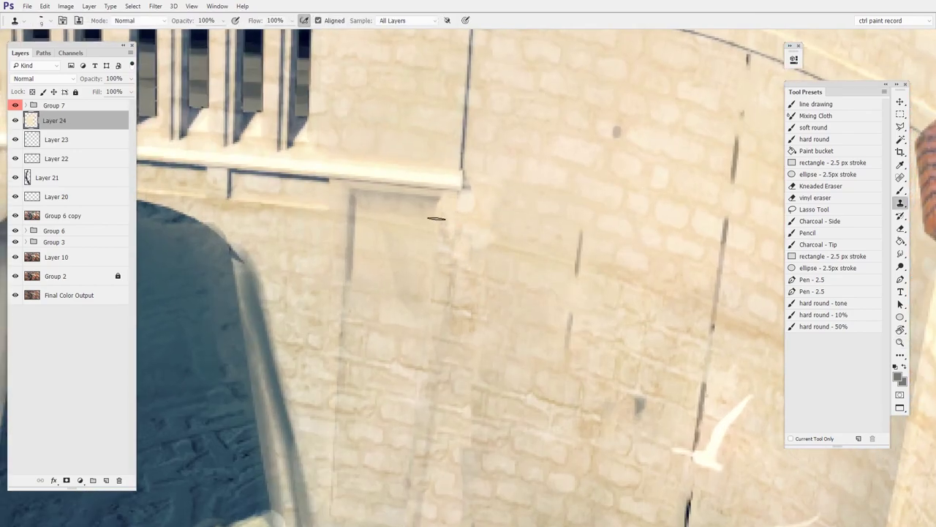
drag(435, 218, 436, 227)
drag(475, 272, 498, 272)
drag(479, 253, 481, 299)
drag(589, 330, 547, 303)
drag(634, 327, 582, 307)
drag(571, 258, 506, 226)
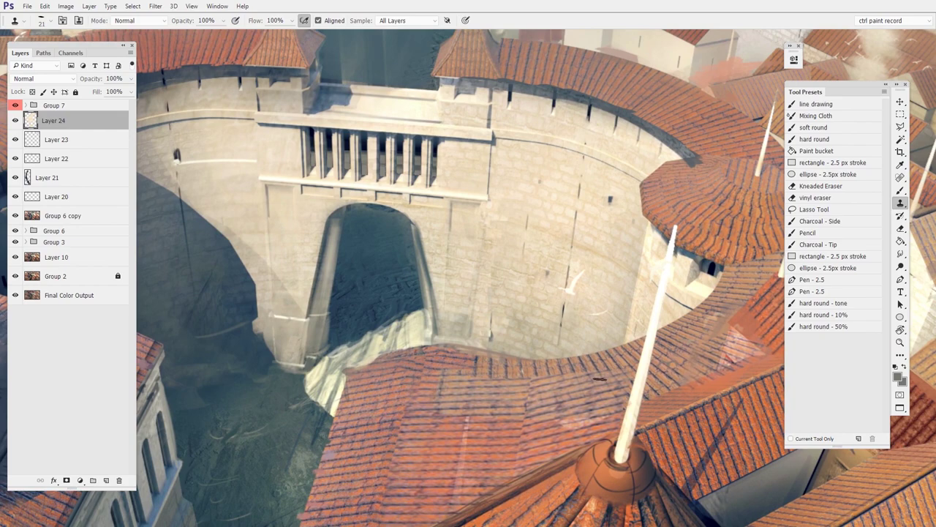
Add an empty layer above Layer 24 and remove the dark window near the turret with the 20 px Spot Healing Brush.
drag(596, 253, 637, 253)
drag(609, 272, 585, 324)
key(ctrl+shift+alt+n)
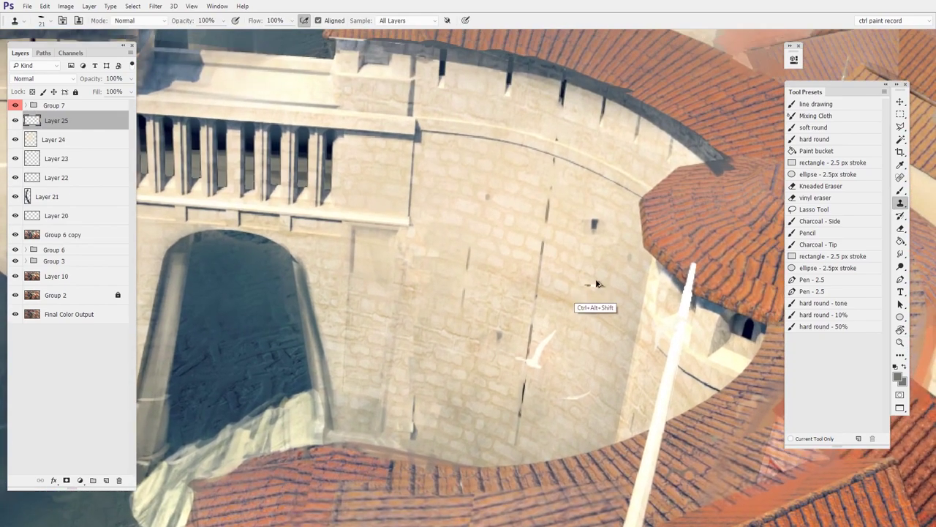
click(900, 177)
key(bracketright)
key(bracketright)
key(bracketright)
key(bracketright)
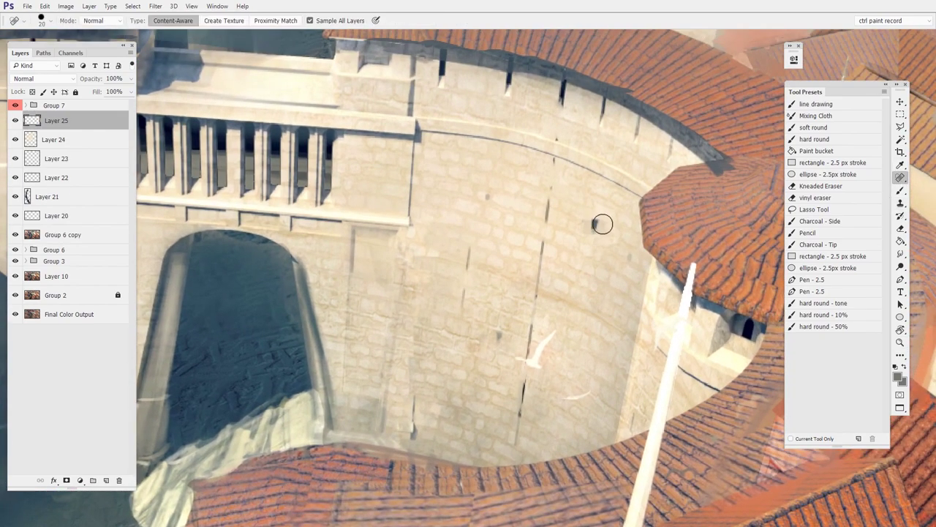
click(596, 224)
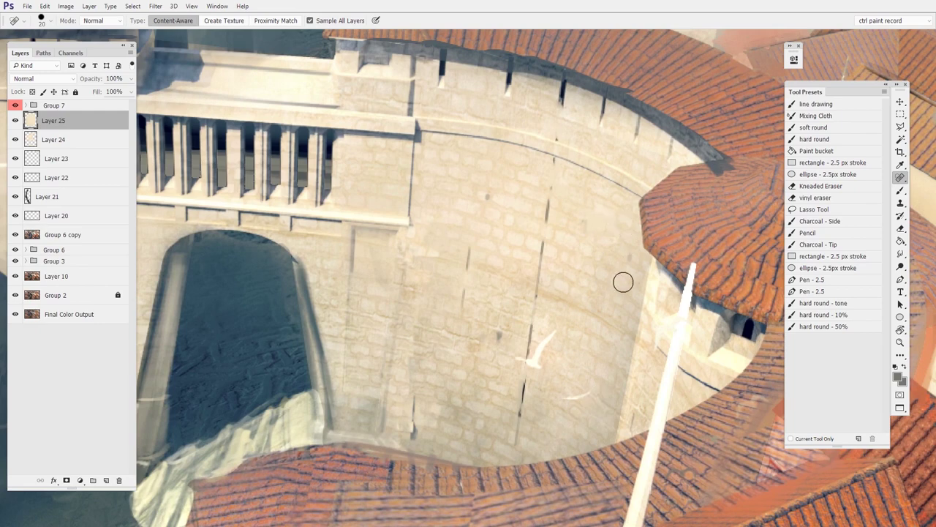
Heal the small dark spot on the upper wall and the upper short crack with the Spot Healing Brush at 9 px.
key(bracketleft)
key(bracketleft)
key(bracketleft)
click(488, 196)
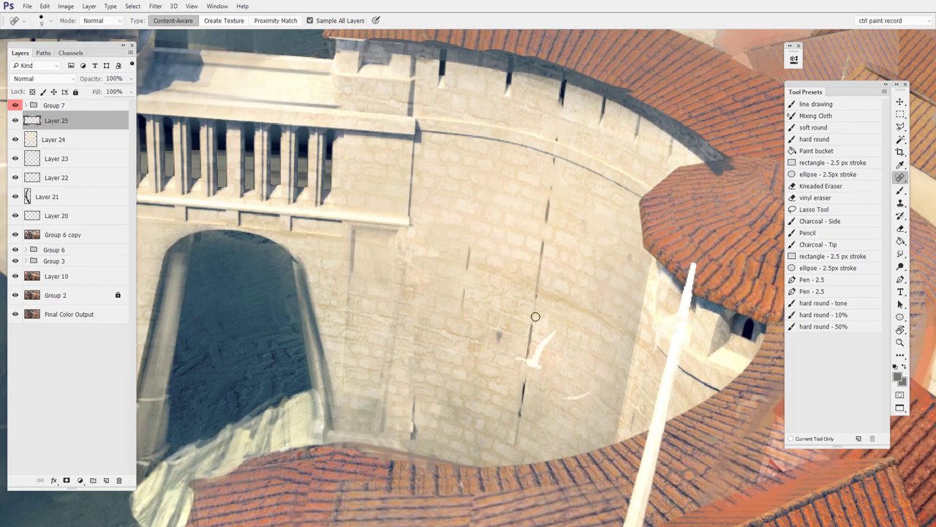
drag(470, 249, 465, 268)
Add an empty layer above Layer 25 and clone sampled stone ledge and balustrade details onto the curved wall with the Clone Stamp at 29 px.
key(ctrl+shift+alt+n)
key(s)
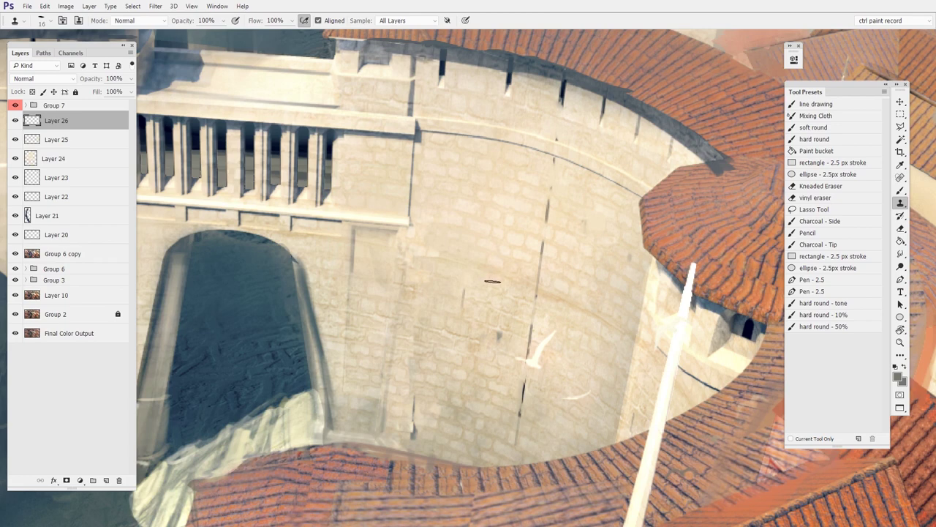
key(b)
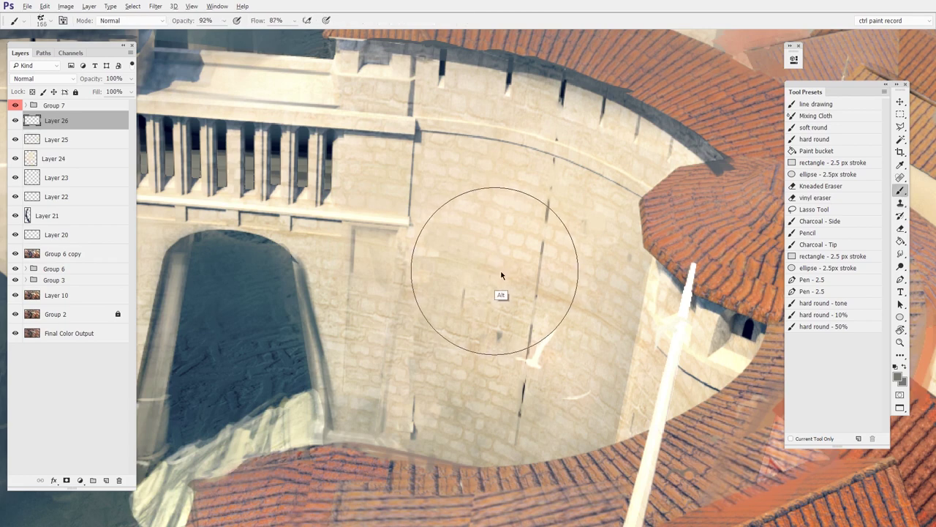
click(900, 204)
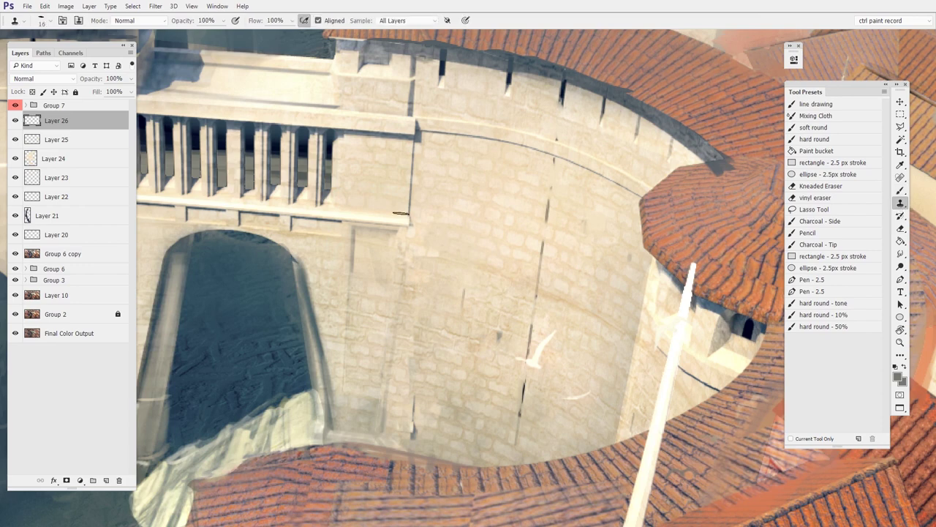
alt+click(301, 162)
alt+right_click(496, 235)
mouse_move(503, 200)
mouse_down()
mouse_move(499, 238)
mouse_move(501, 183)
mouse_move(505, 210)
mouse_move(480, 175)
mouse_move(480, 198)
mouse_move(515, 189)
mouse_move(517, 226)
mouse_up()
alt+click(606, 312)
alt+right_click(531, 225)
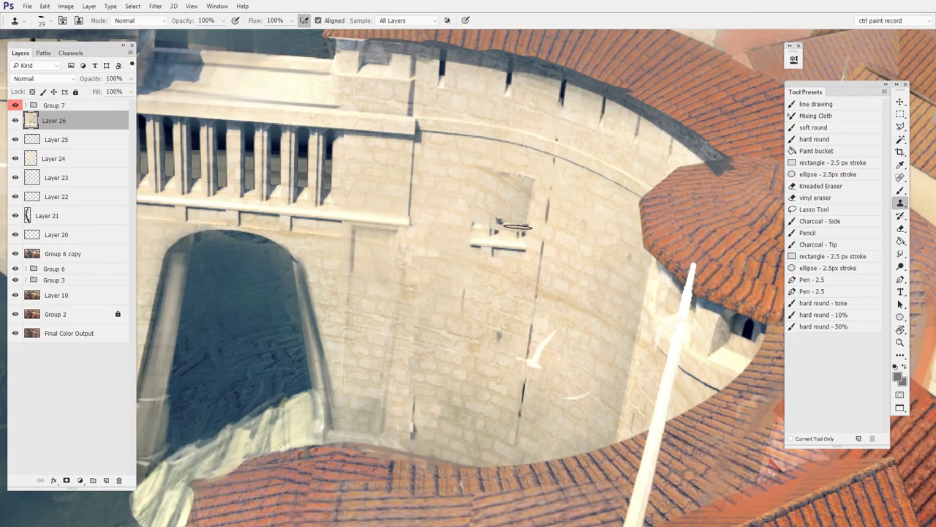
Fit the whole painting in view and switch to the 62 px Eraser.
key(ctrl+0)
key(e)
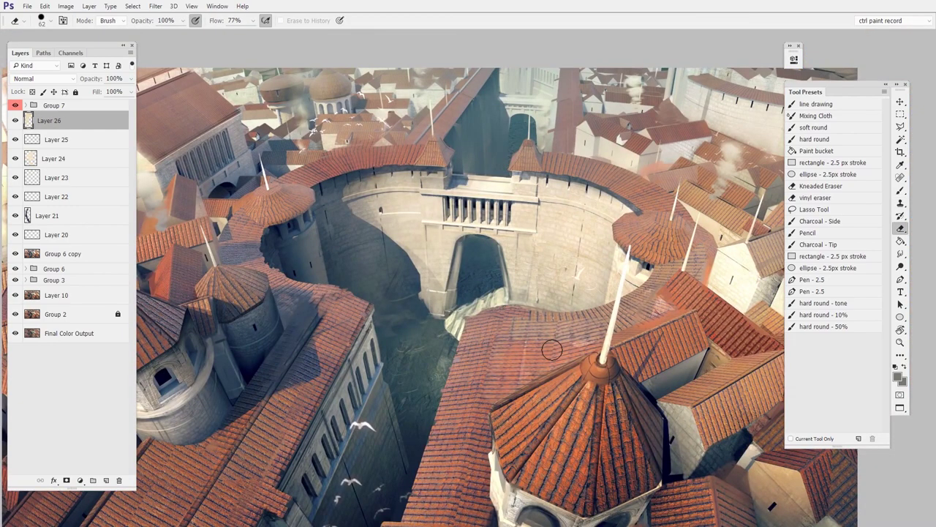